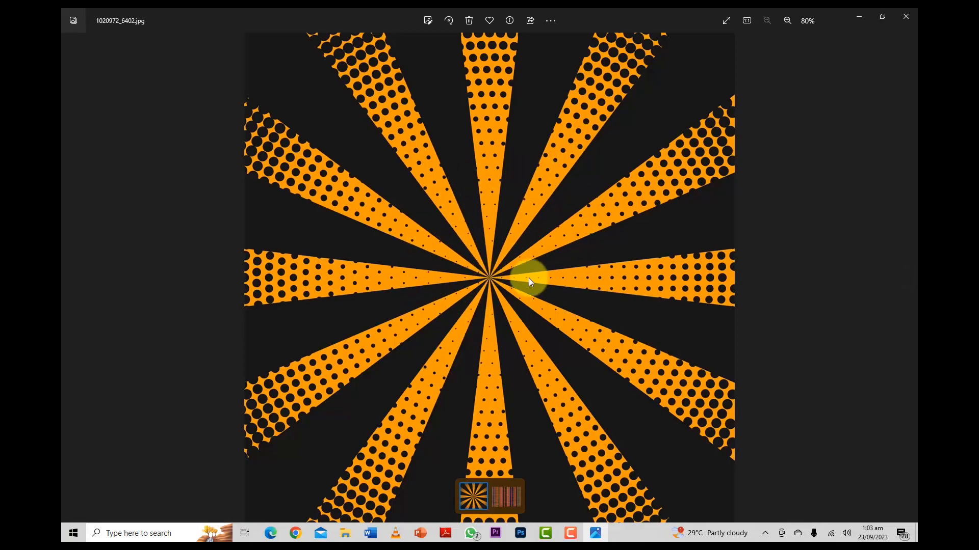
# Close the image preview and open 1020972_6402.jpg from the CREATE PATTERN folder in Photoshop
pyautogui.hotkey('alt', 'F4')
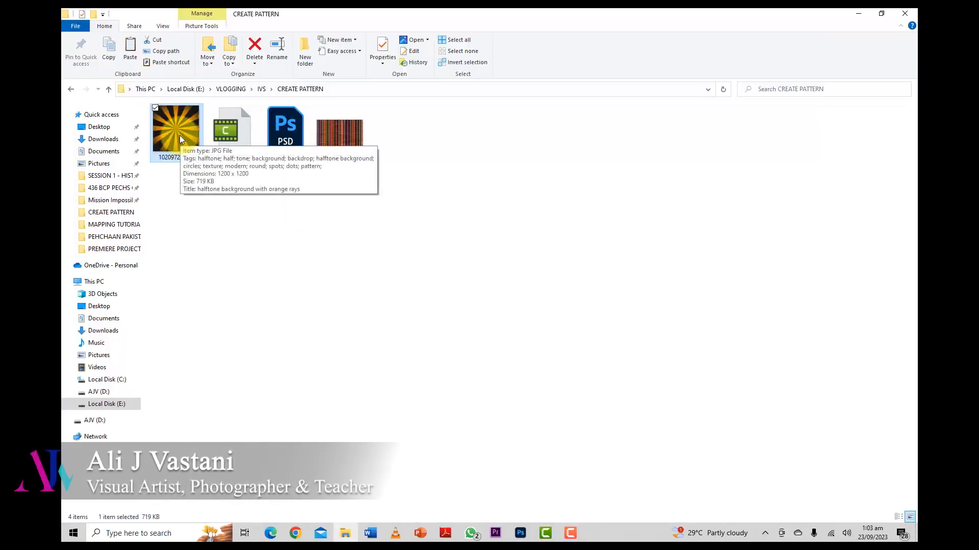
pyautogui.moveTo(180, 136); pyautogui.dragTo(457, 392)
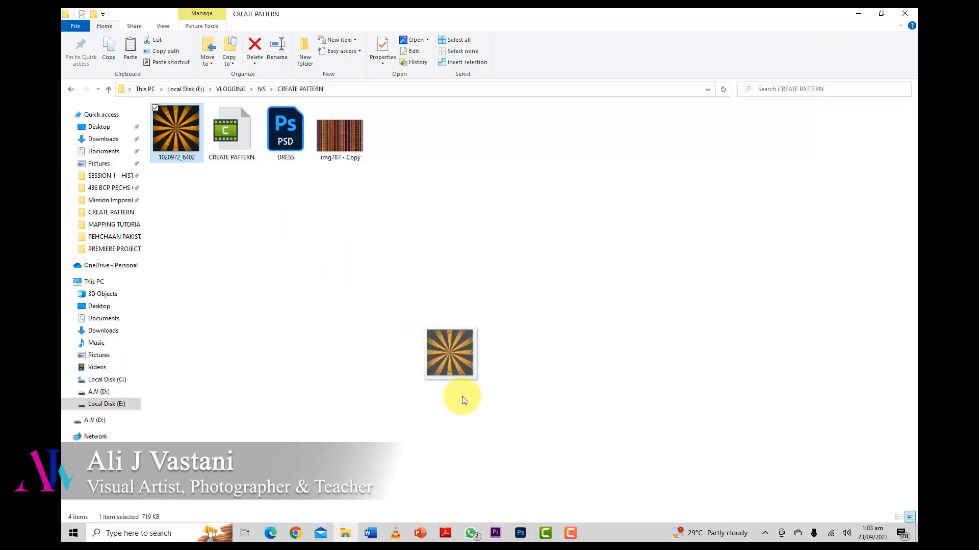
pyautogui.moveTo(525, 526); pyautogui.dragTo(527, 425)
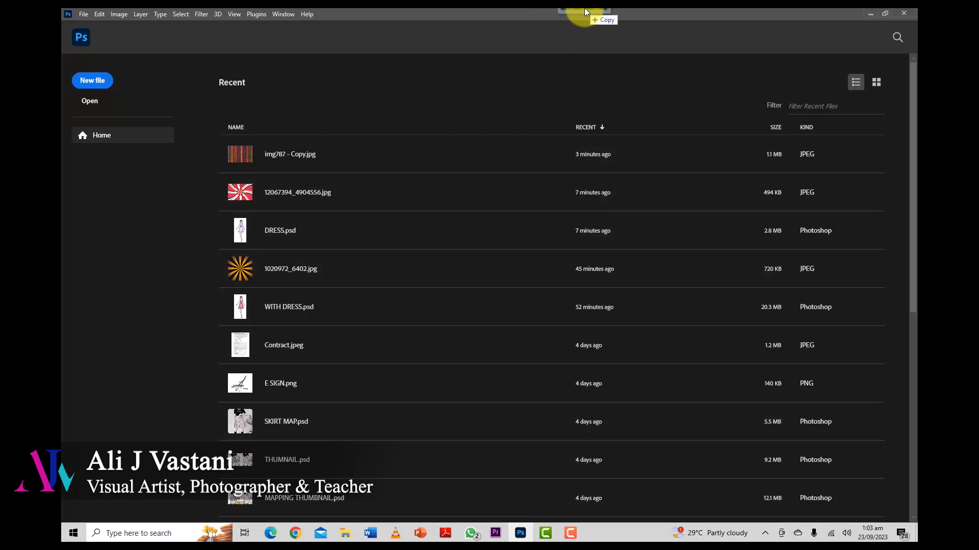
pyautogui.click(72, 59)
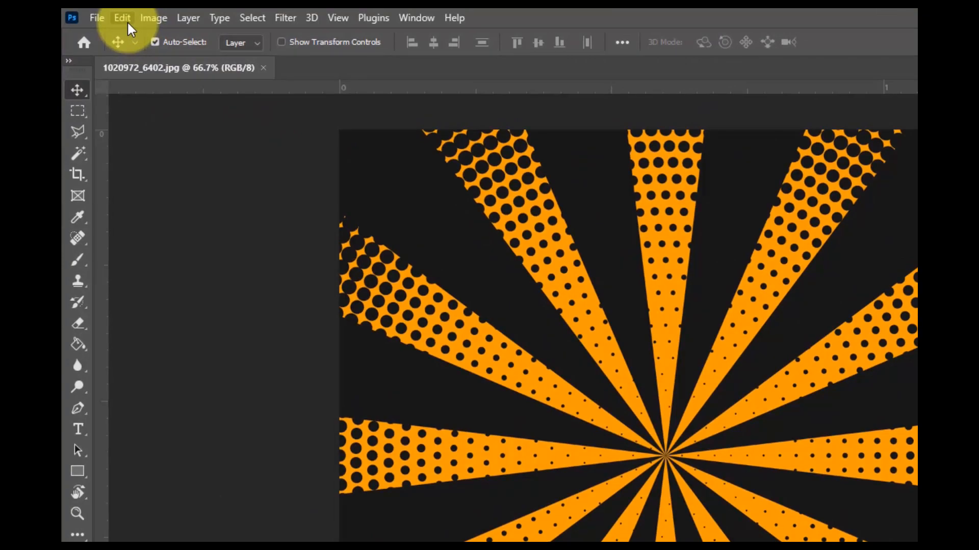
# Define the opened sunburst image as a pattern named 1020972_6402.jpg
pyautogui.click(127, 20)
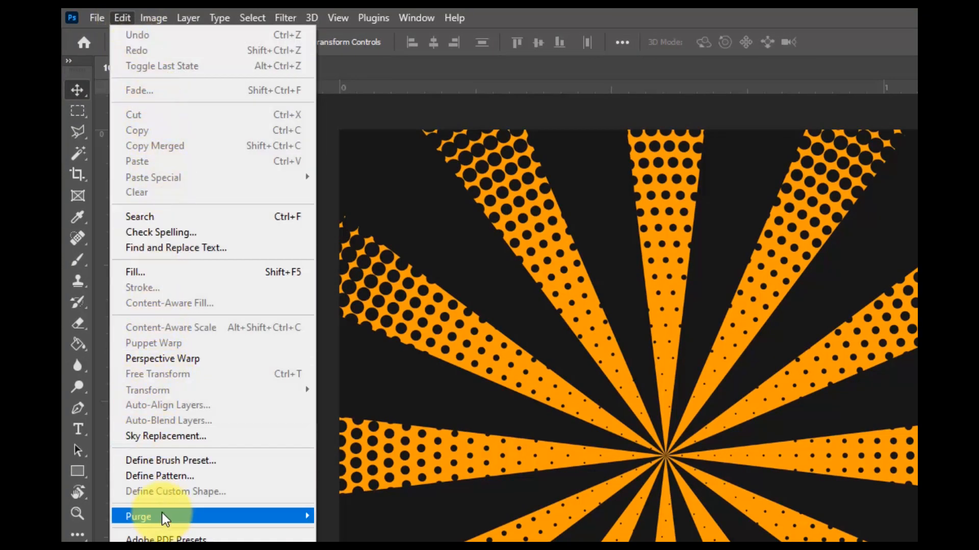
pyautogui.click(160, 477)
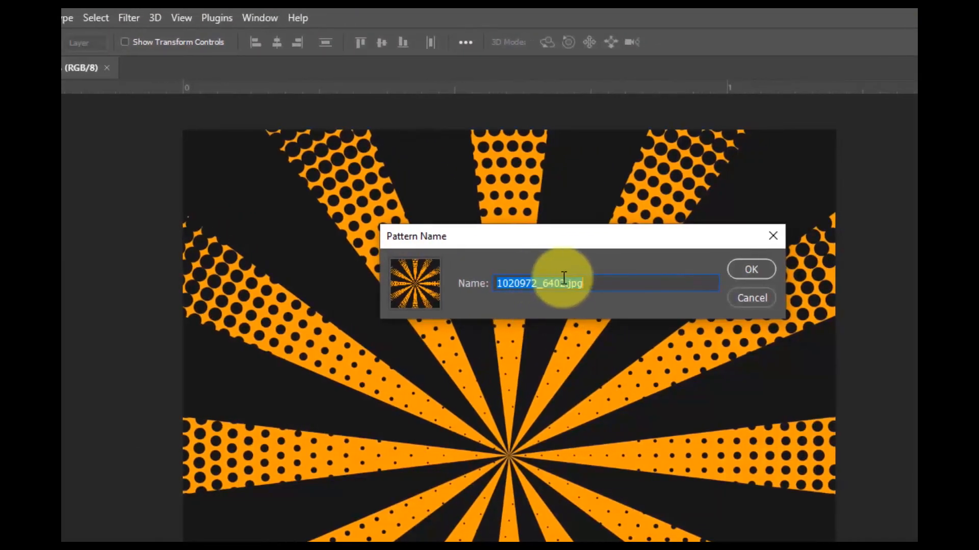
pyautogui.click(749, 271)
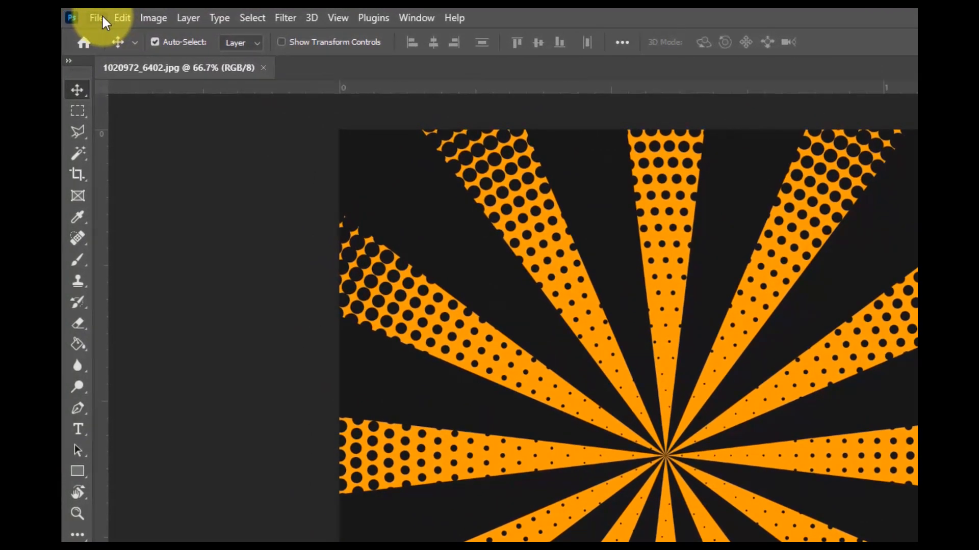
# Create a new blank document from the A4 print preset, 210 x 297 mm at 300 ppi
pyautogui.click(102, 15)
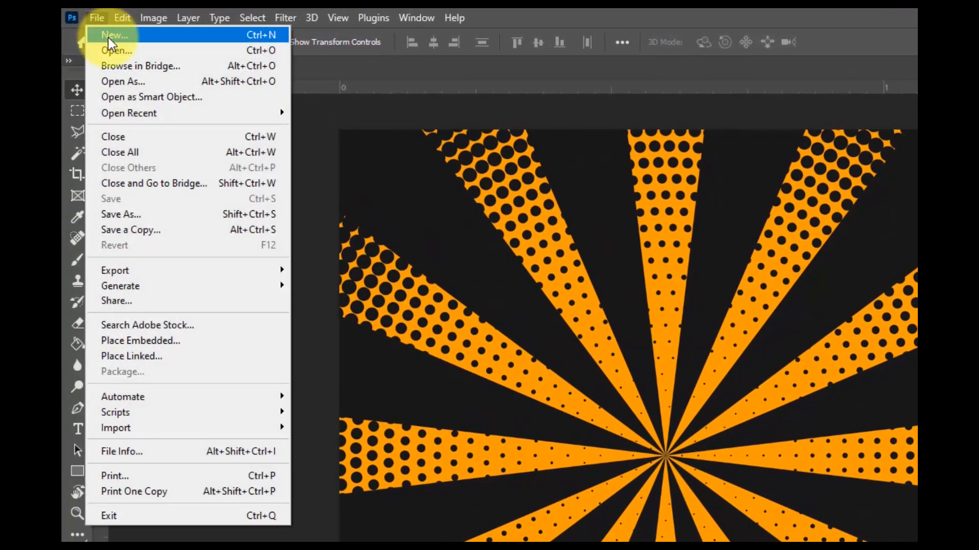
pyautogui.click(108, 36)
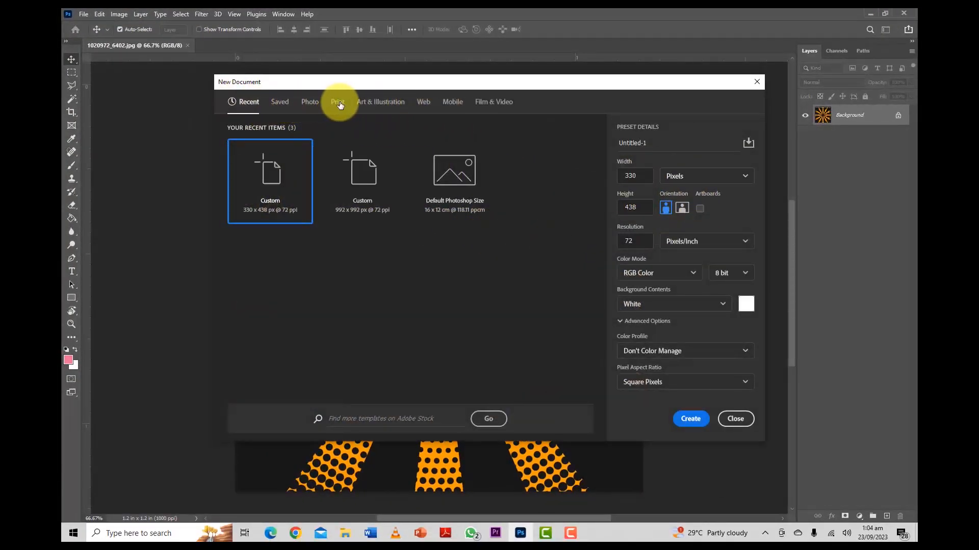
pyautogui.click(339, 103)
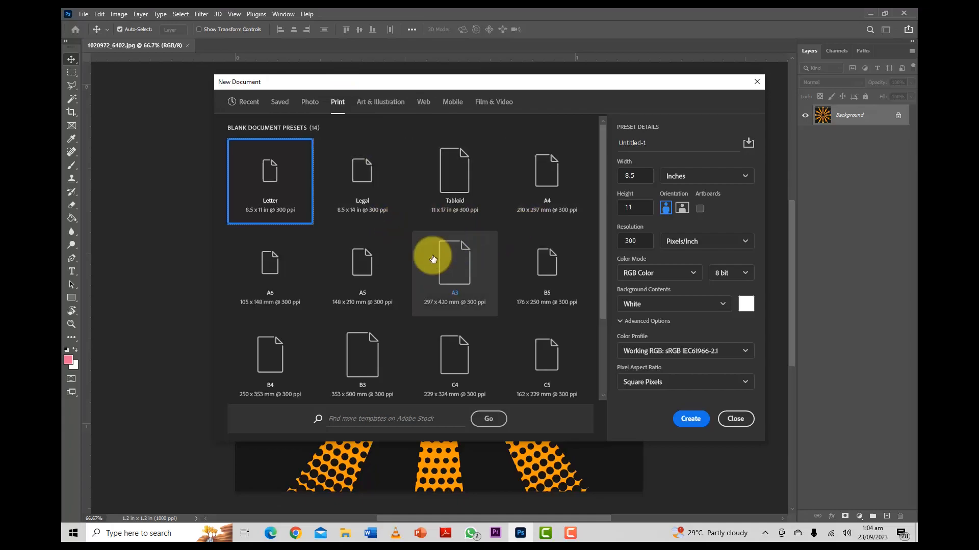
pyautogui.click(535, 170)
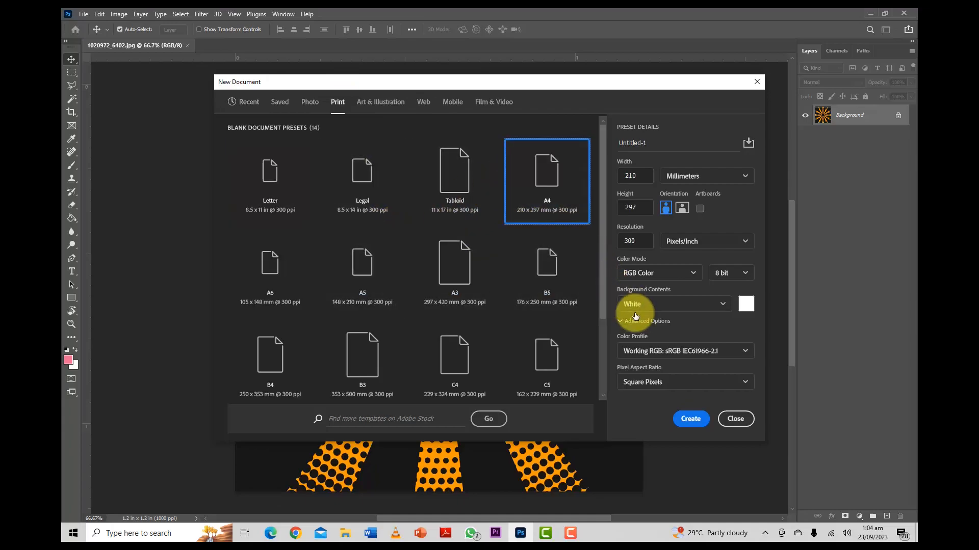
pyautogui.click(692, 425)
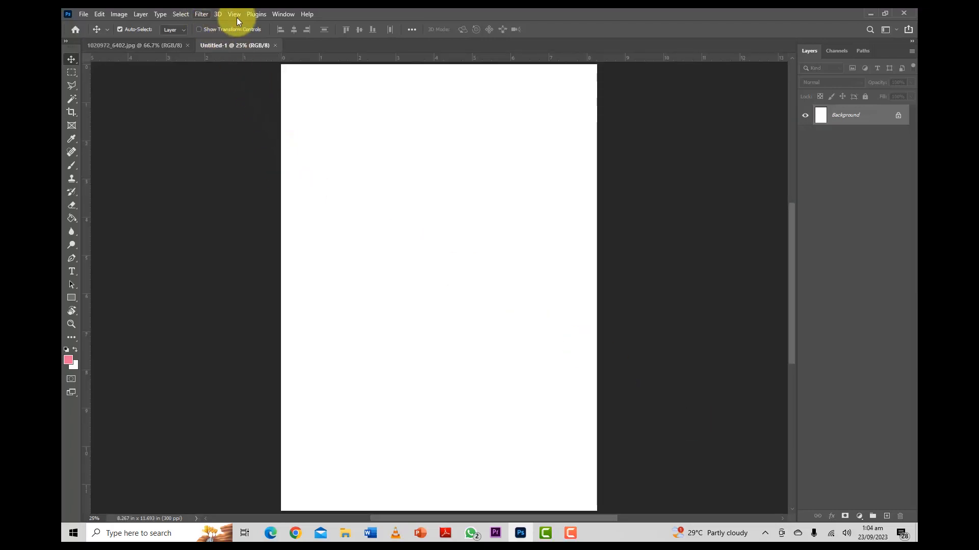
# Unlock the Background layer and fill the whole page with the orange sunburst pattern from the saved patterns
pyautogui.click(281, 14)
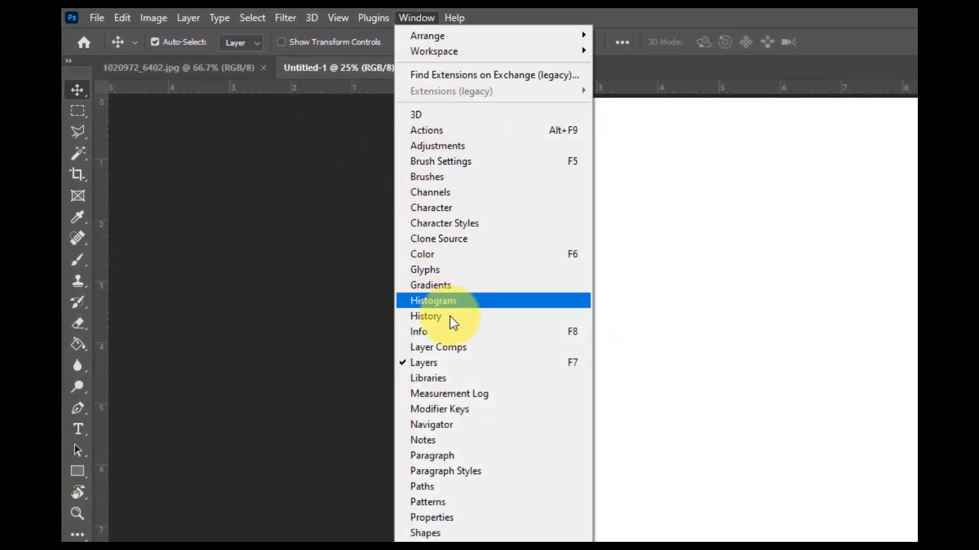
pyautogui.click(458, 502)
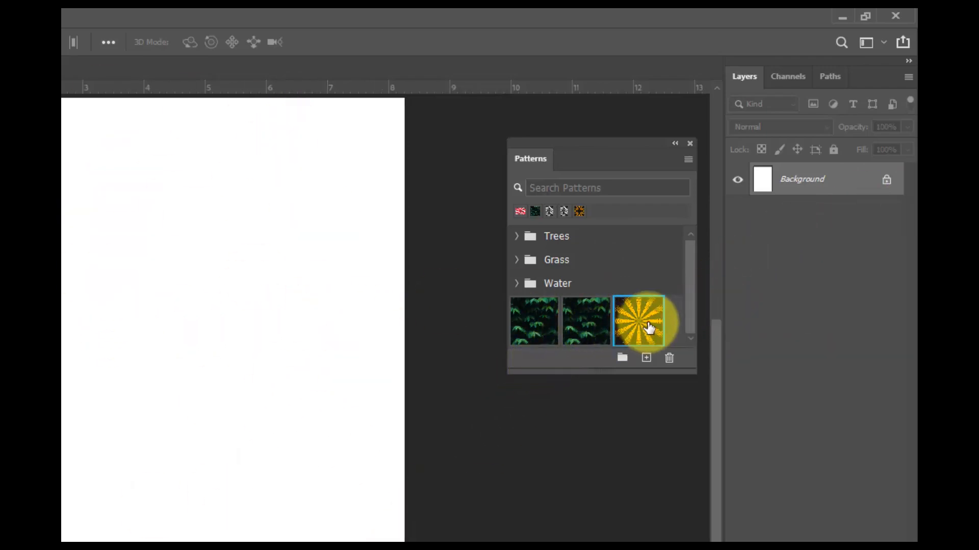
pyautogui.click(887, 181)
pyautogui.hotkey('ctrl', 'a')
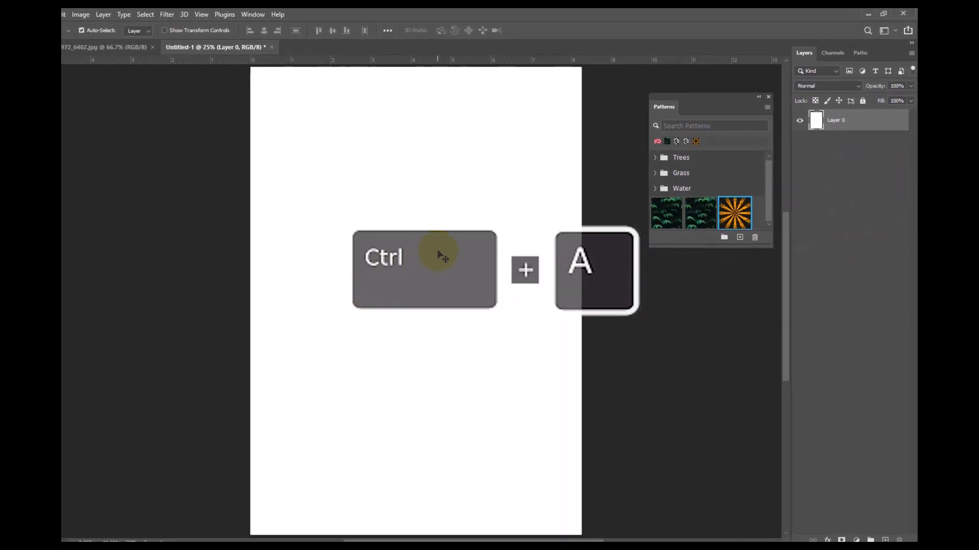
pyautogui.doubleClick(739, 206)
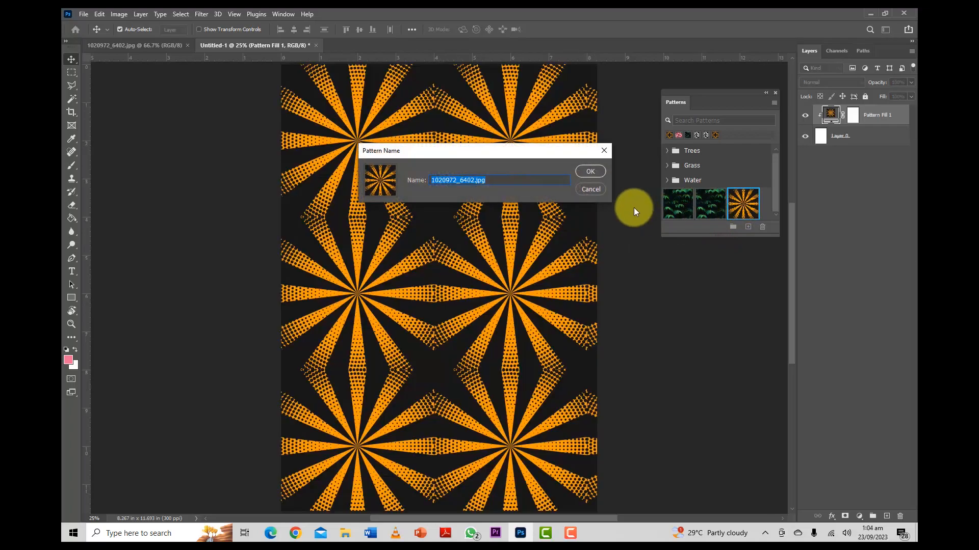
pyautogui.click(589, 172)
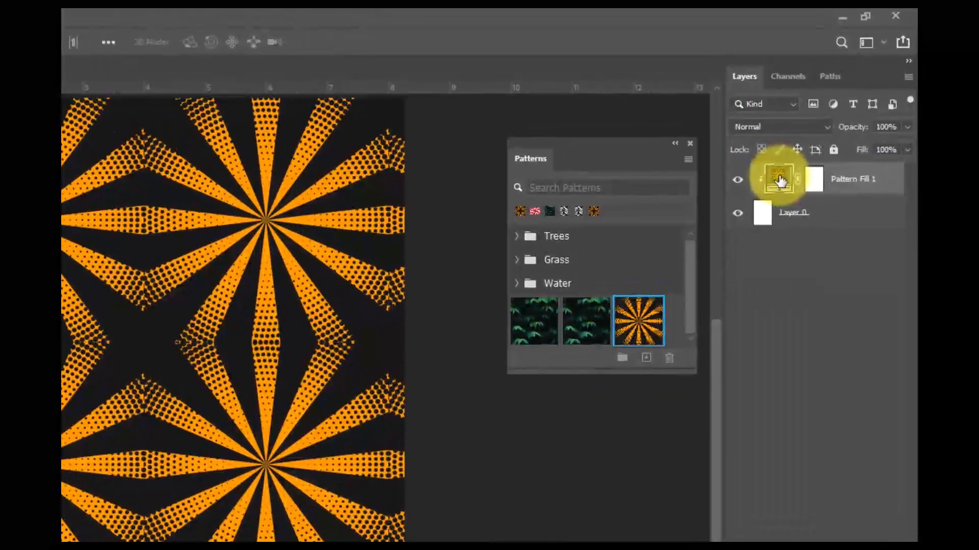
# Reduce the scale of the Pattern Fill 1 layer's pattern to 35%
pyautogui.doubleClick(778, 179)
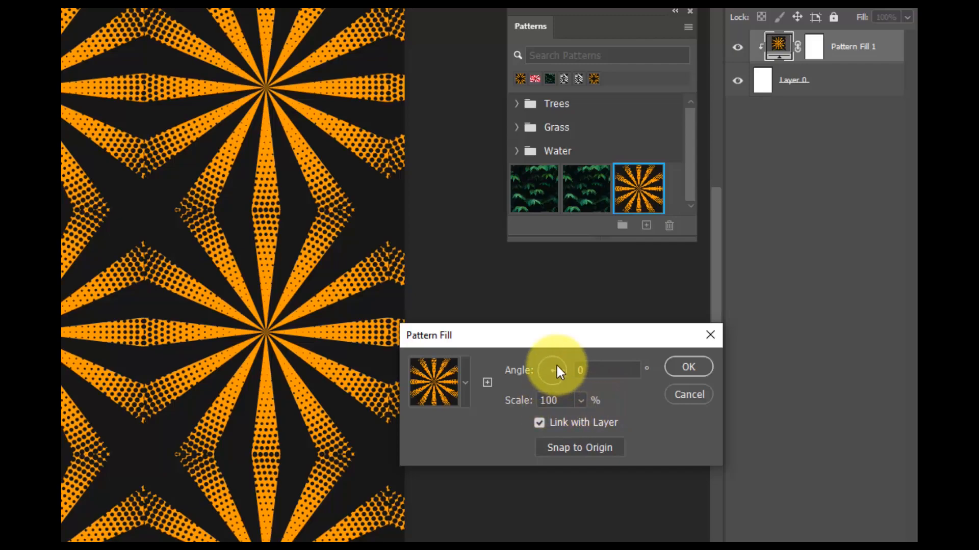
pyautogui.click(581, 402)
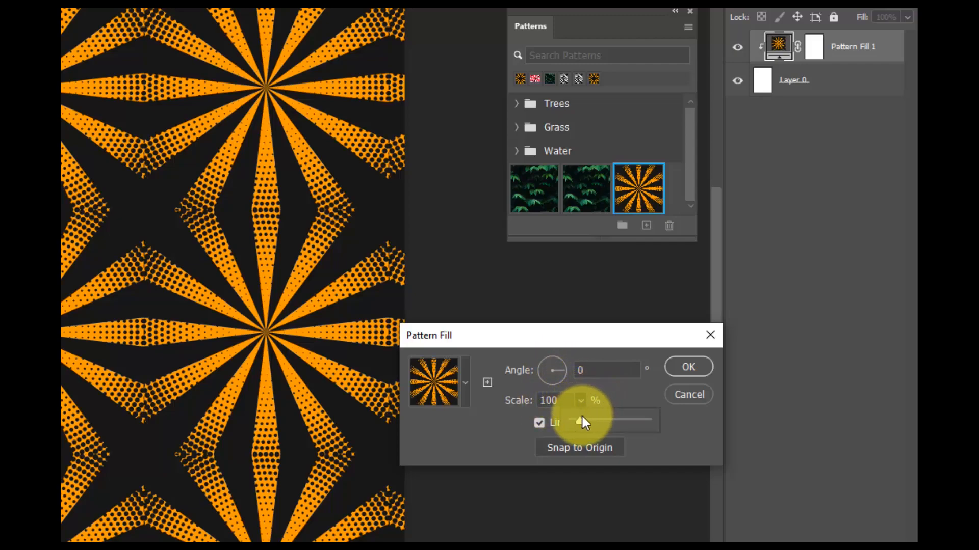
pyautogui.moveTo(580, 421); pyautogui.dragTo(577, 421)
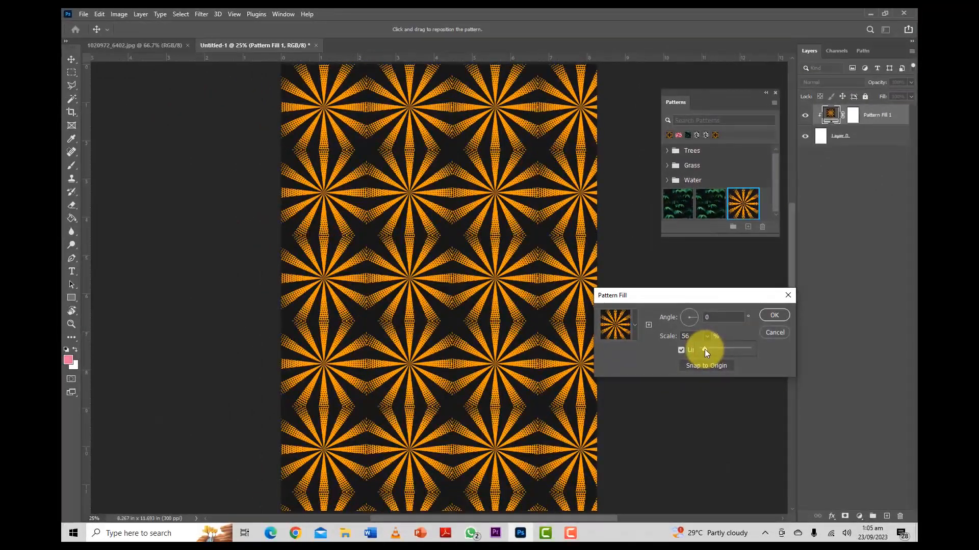
pyautogui.moveTo(704, 349); pyautogui.dragTo(703, 349)
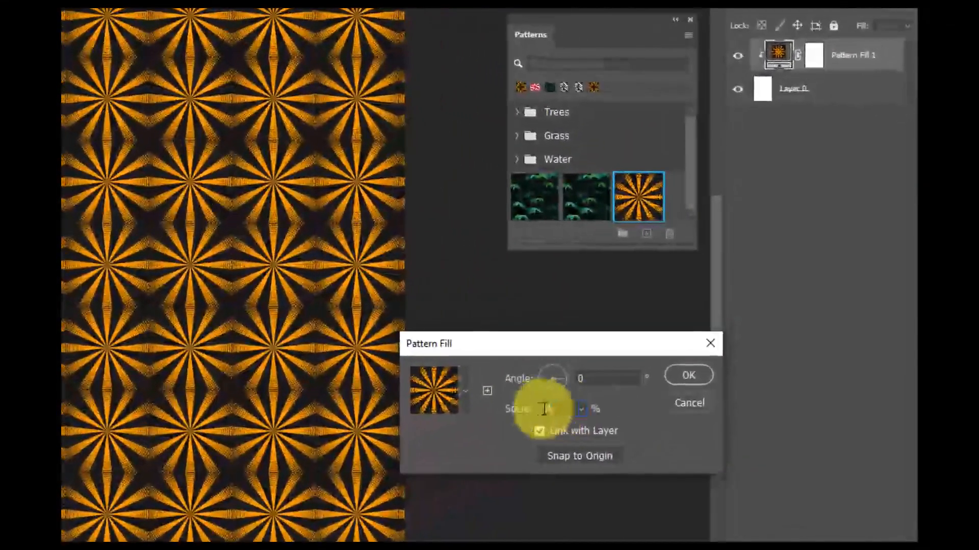
pyautogui.doubleClick(691, 336)
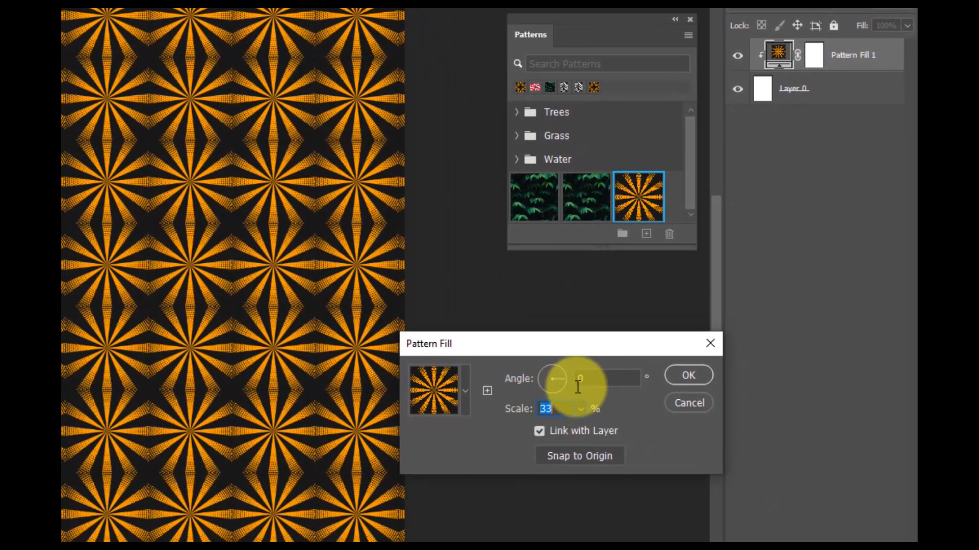
pyautogui.press('Down')
pyautogui.press('Up')
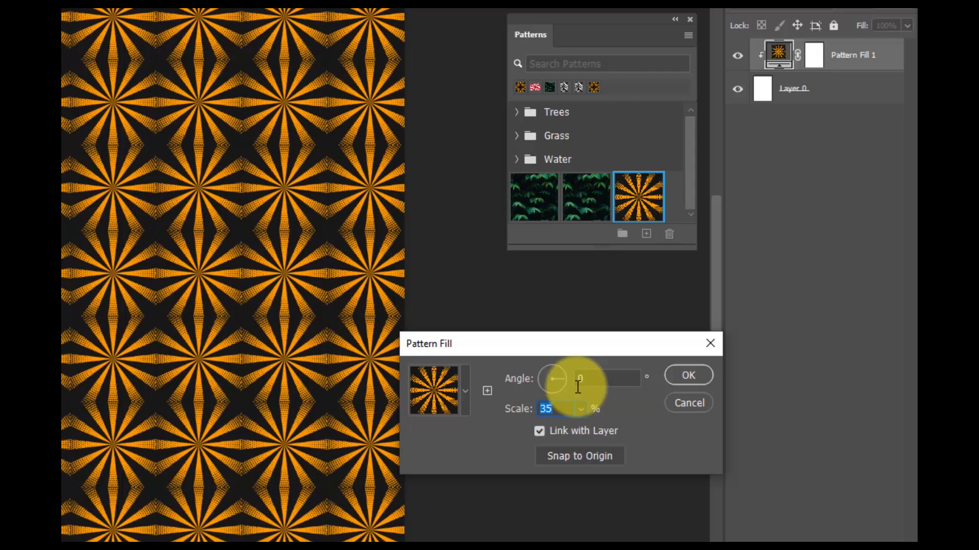
# Try rotating the fill pattern to an angle of -137.54°
pyautogui.moveTo(551, 370); pyautogui.dragTo(545, 379)
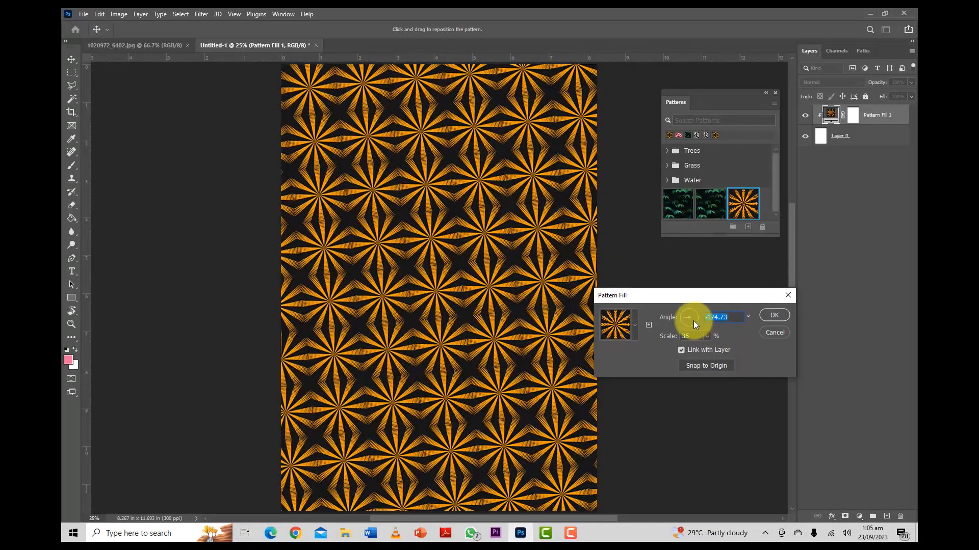
pyautogui.moveTo(693, 321); pyautogui.dragTo(686, 326)
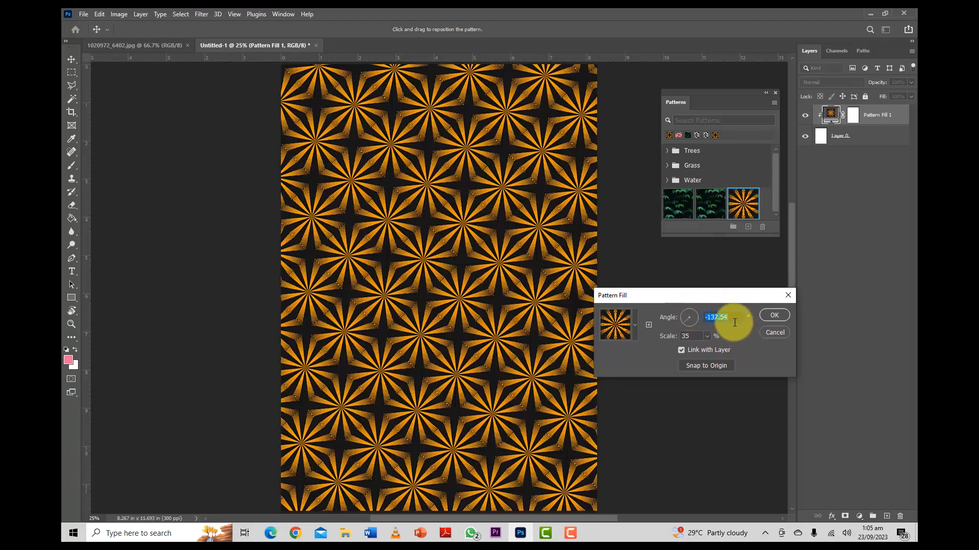
# Set the fill pattern's angle to 0° and apply the pattern fill settings
pyautogui.write('0')
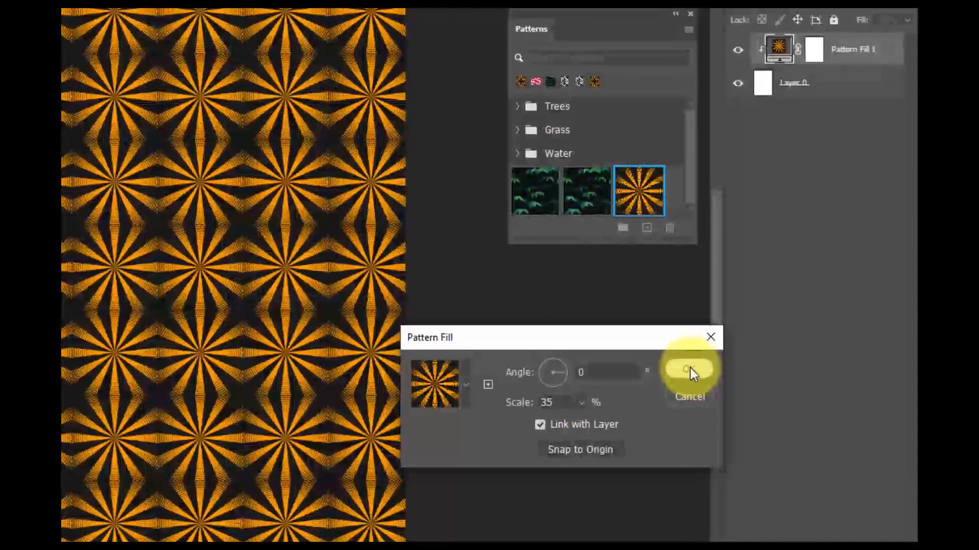
pyautogui.click(773, 316)
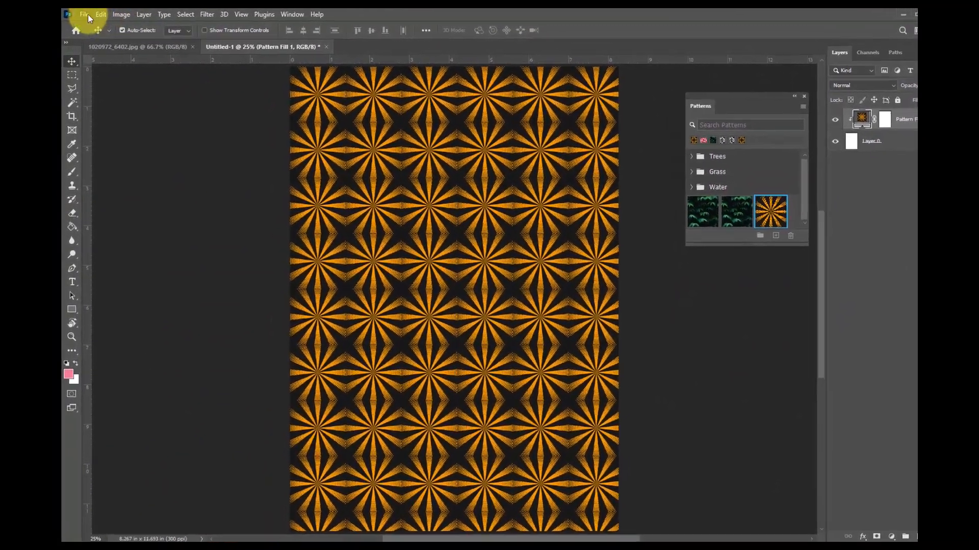
# Save the patterned page in Photoshop PSD format as NEW PATTERN in the ZCOMS folder
pyautogui.click(91, 13)
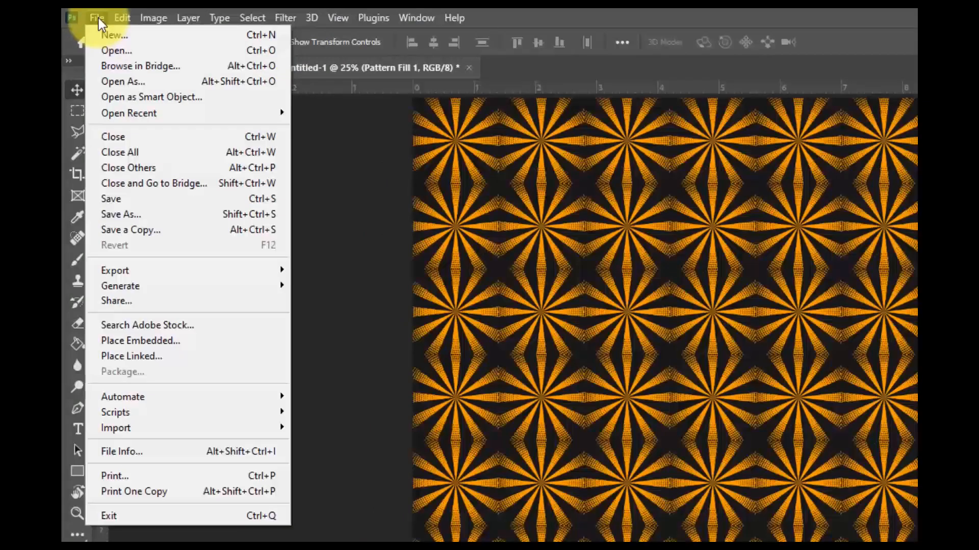
pyautogui.click(153, 215)
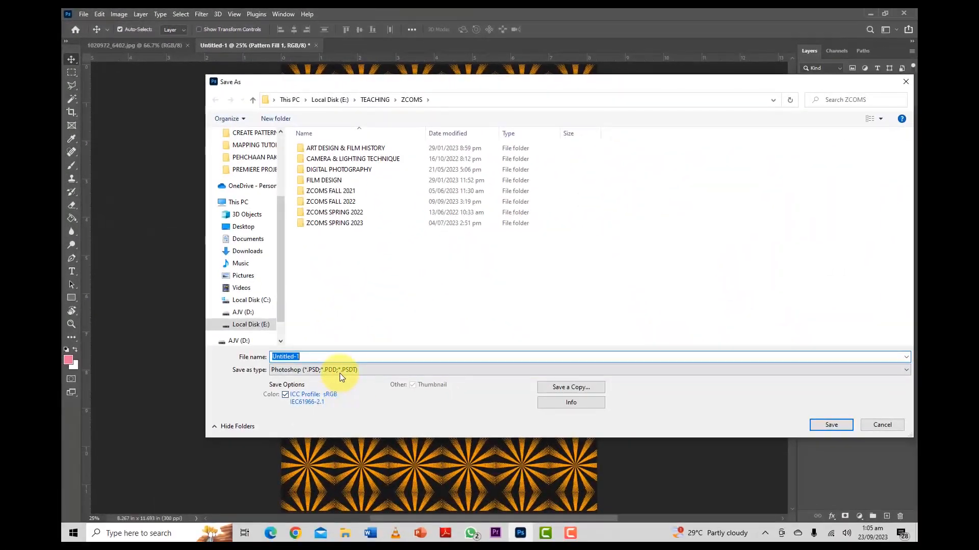
pyautogui.click(446, 506)
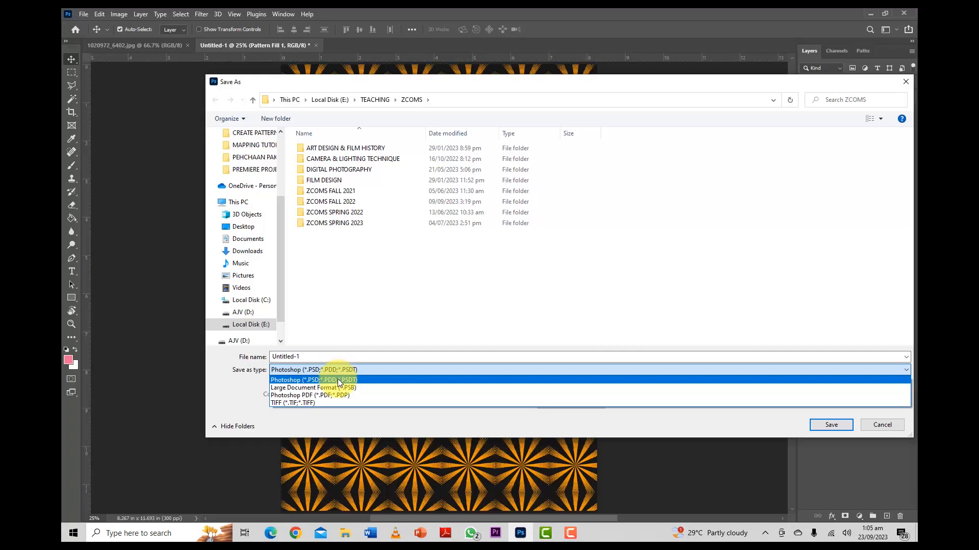
pyautogui.click(340, 383)
pyautogui.click(342, 360)
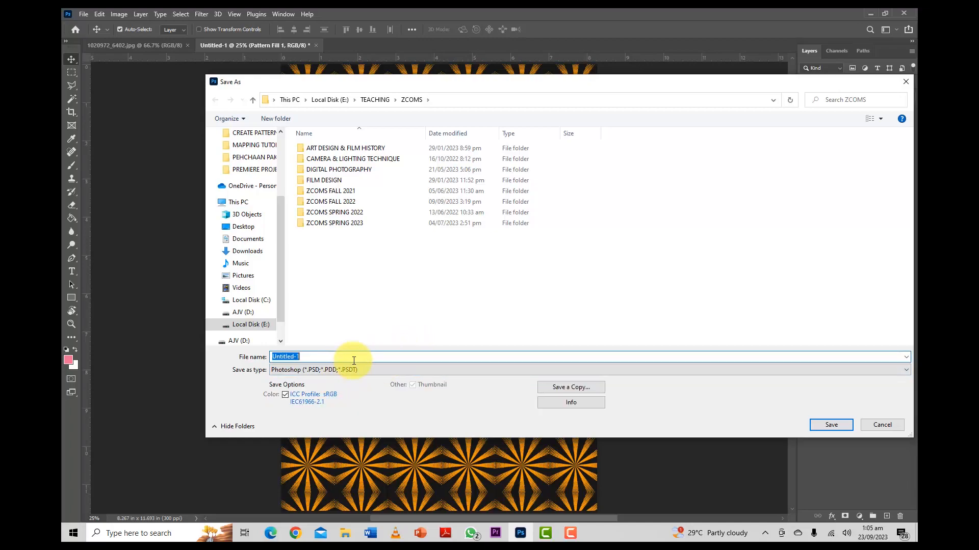
pyautogui.write('NEW PATTERN')
pyautogui.press('Return')
pyautogui.press('Return')
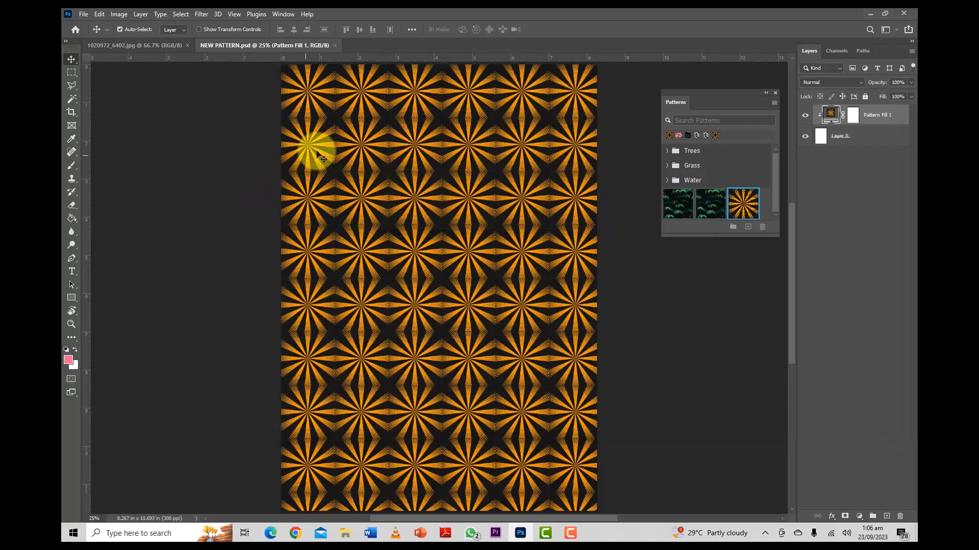
# Close the NEW PATTERN document and open the DRESS PSD file from the CREATE PATTERN folder in Photoshop
pyautogui.click(334, 45)
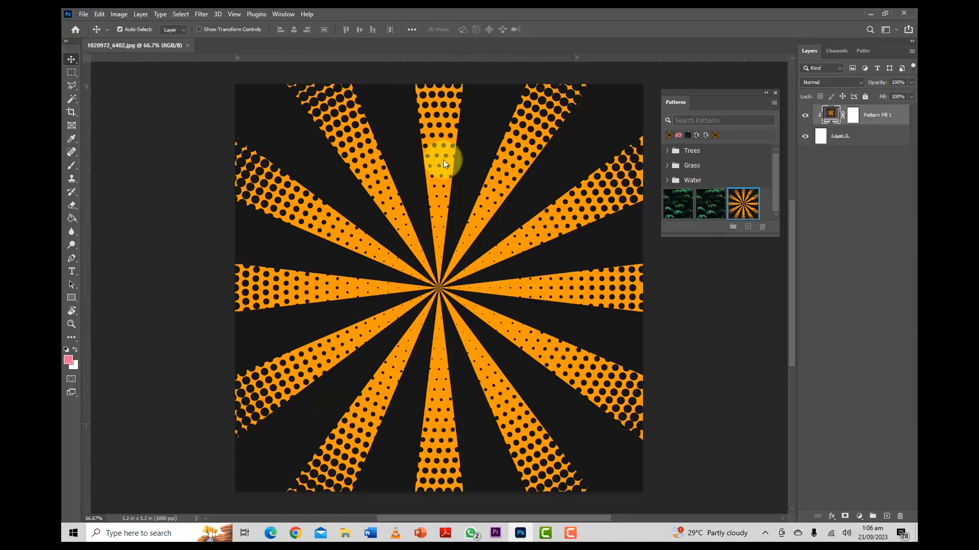
pyautogui.hotkey('alt', 'Tab')
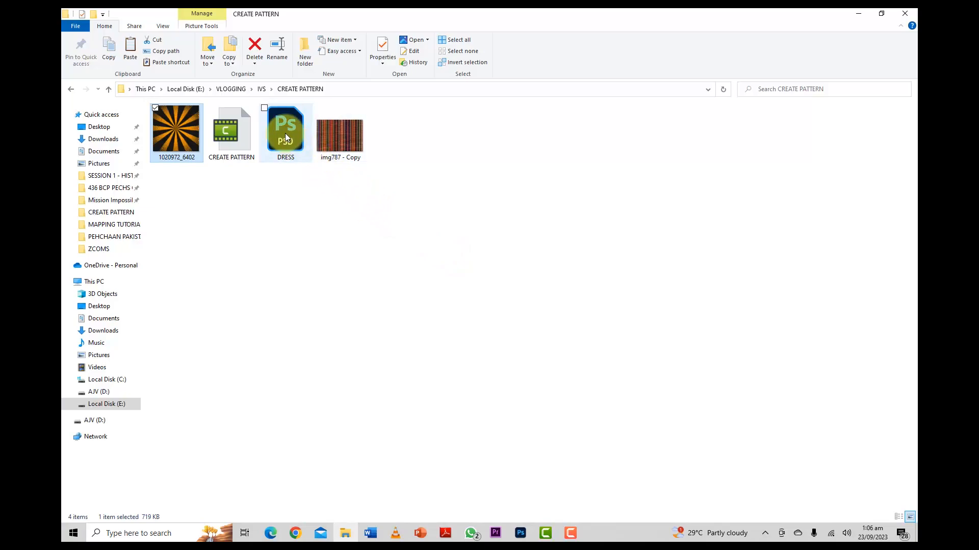
pyautogui.moveTo(296, 132); pyautogui.dragTo(558, 12)
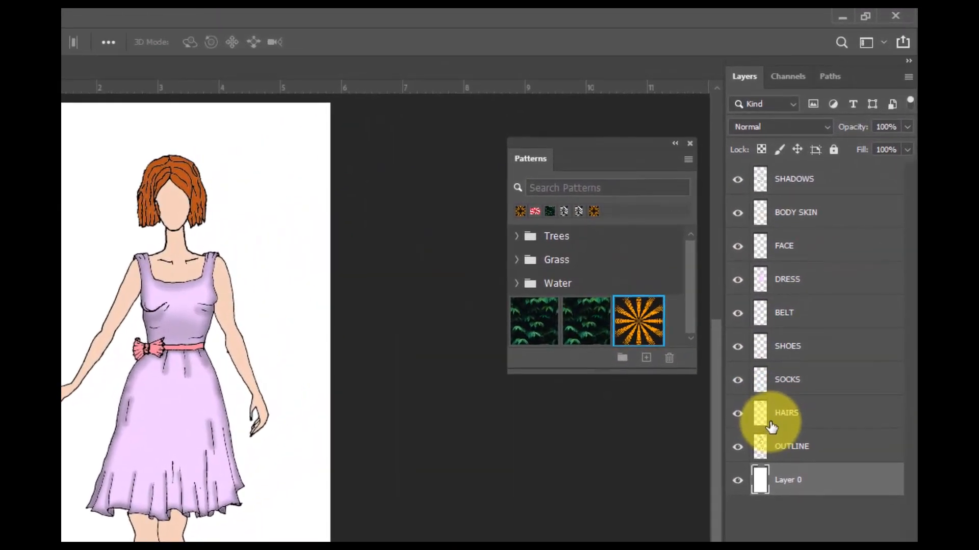
# Select the dress area from the DRESS layer's contents and apply the orange sunburst pattern as a fill layer clipped to DRESS
pyautogui.click(780, 279)
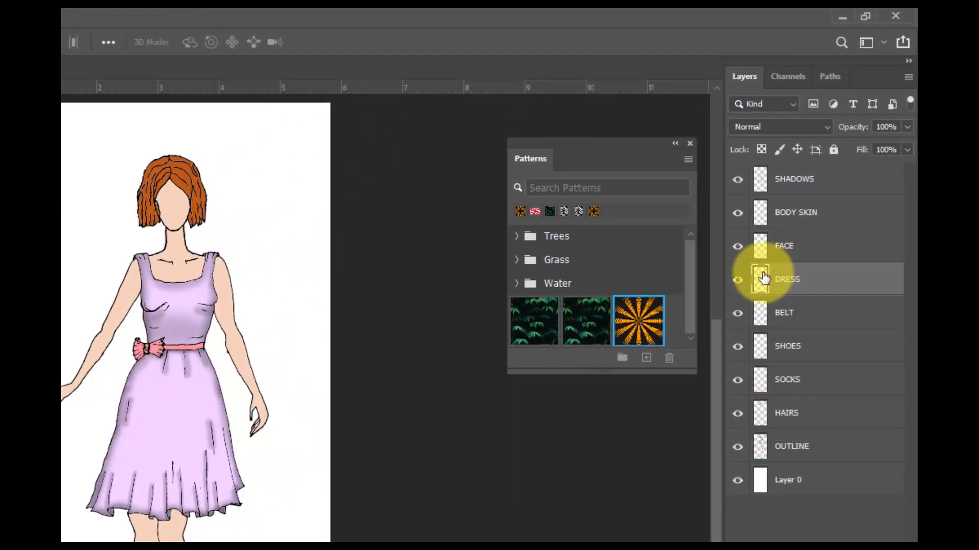
pyautogui.press('ctrl')
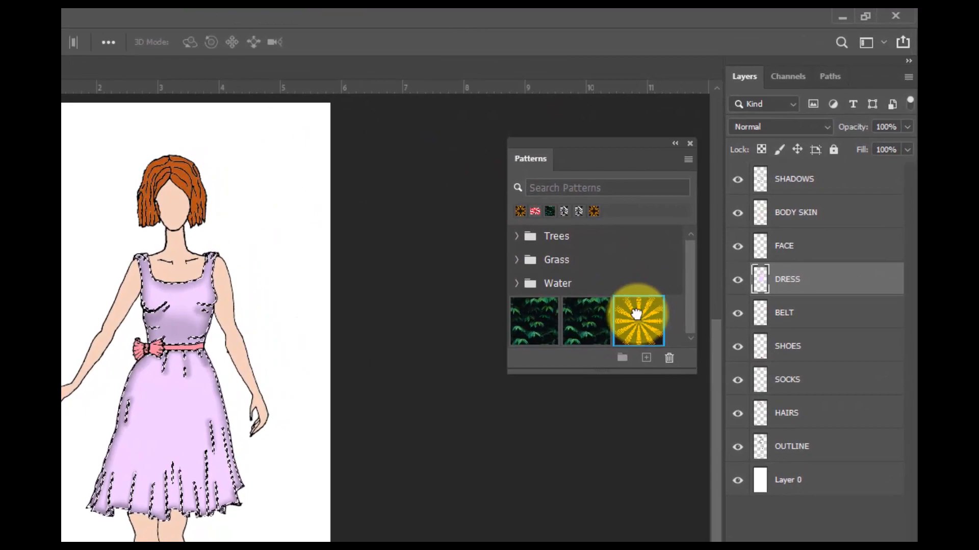
pyautogui.click(636, 314)
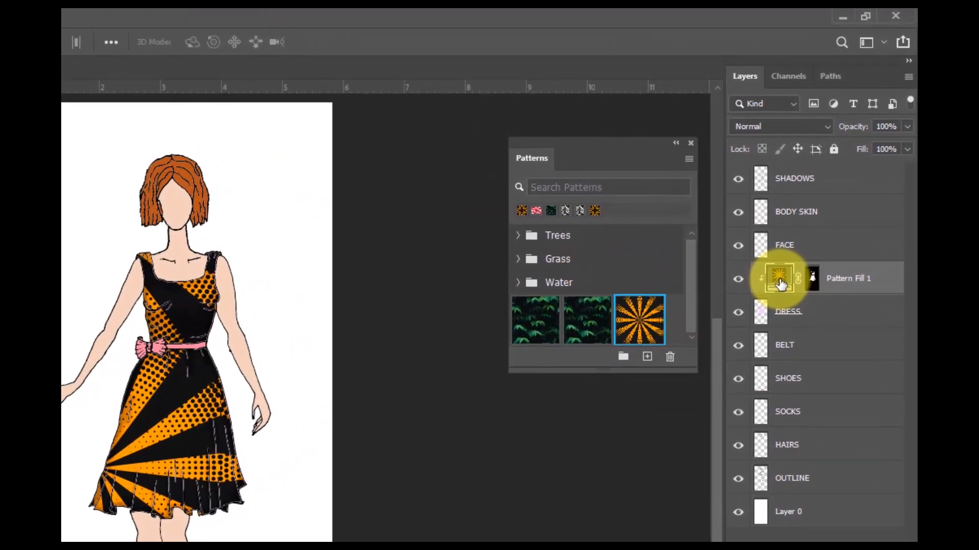
# Reduce the scale of the dress's pattern fill to 15%
pyautogui.doubleClick(778, 280)
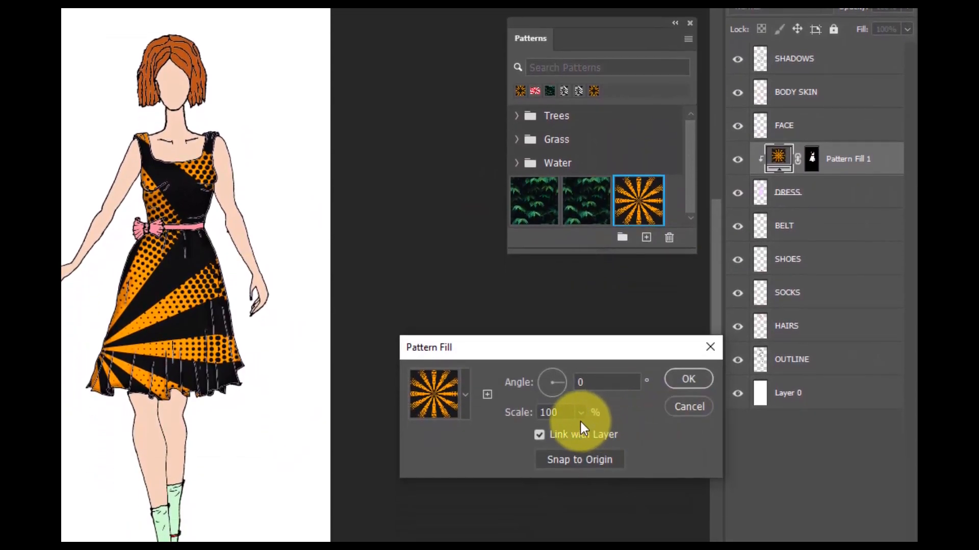
pyautogui.click(581, 412)
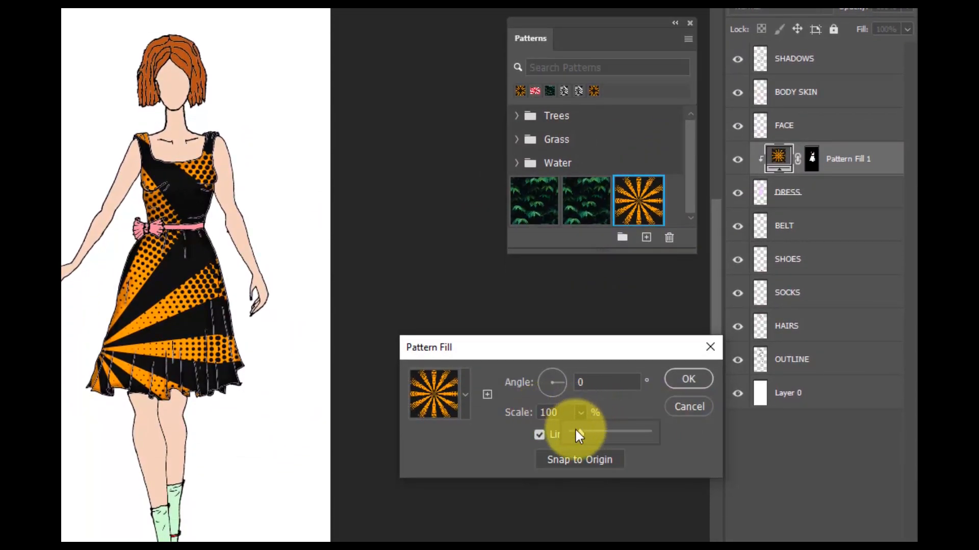
pyautogui.click(576, 431)
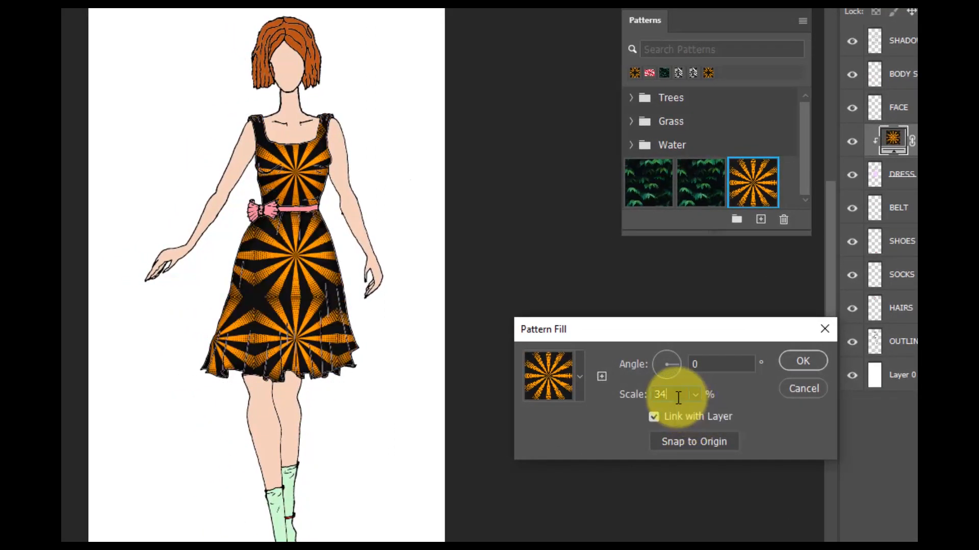
pyautogui.click(678, 398)
pyautogui.press('Down')
pyautogui.press('Down')
pyautogui.press('Down')
pyautogui.press('Down')
pyautogui.press('Down')
pyautogui.press('Down')
pyautogui.press('Down')
pyautogui.press('Down')
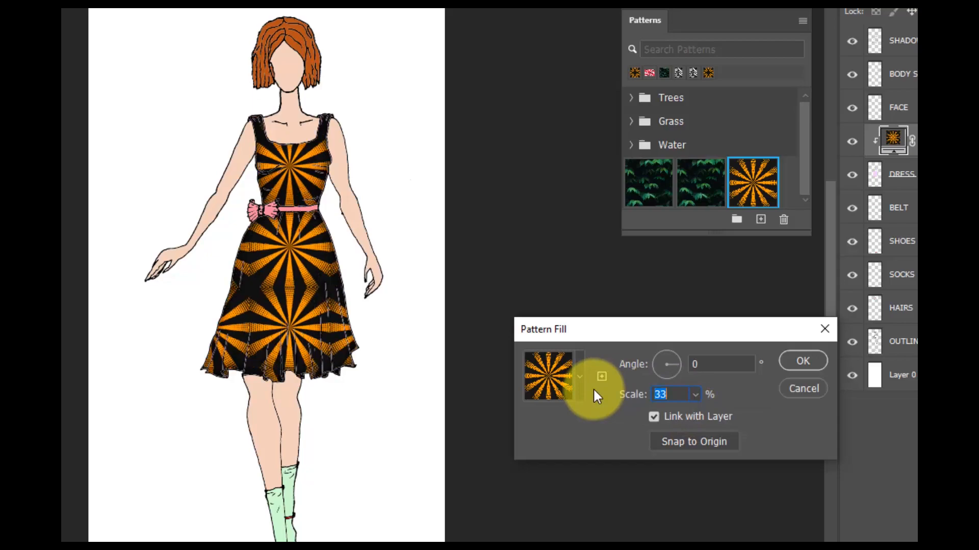
pyautogui.press('Down')
pyautogui.press('Down')
pyautogui.press('Down')
pyautogui.press('Down')
pyautogui.press('Down')
pyautogui.press('Down')
pyautogui.press('Down')
pyautogui.press('Down')
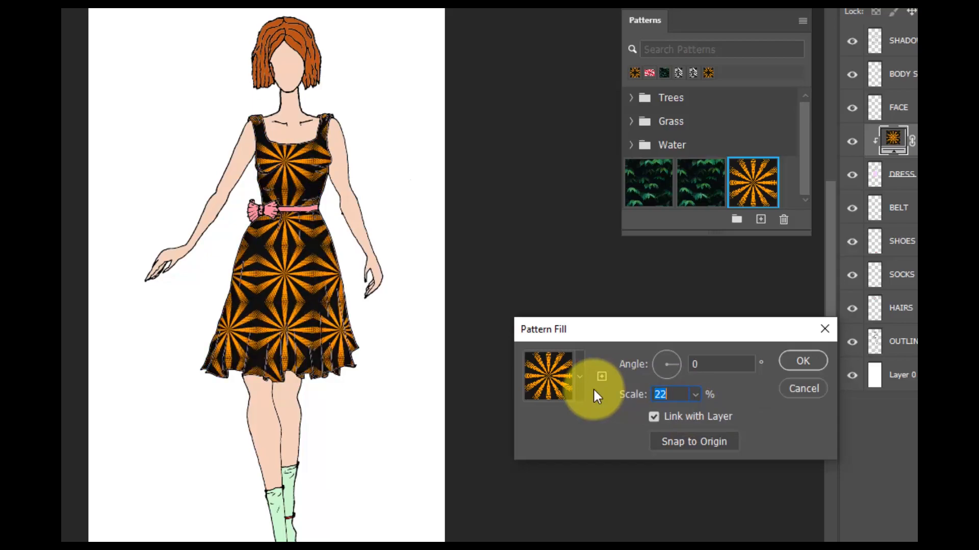
pyautogui.press('Down')
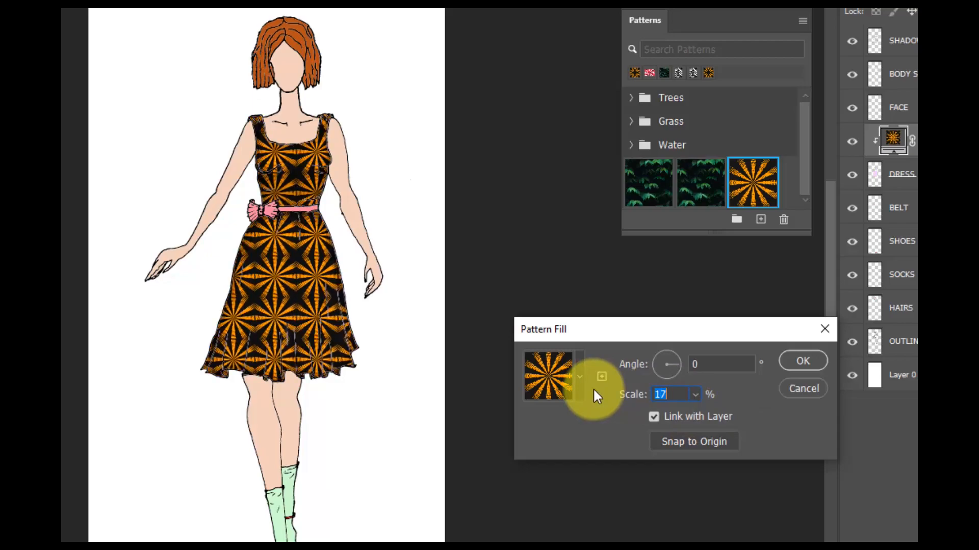
pyautogui.press('Down')
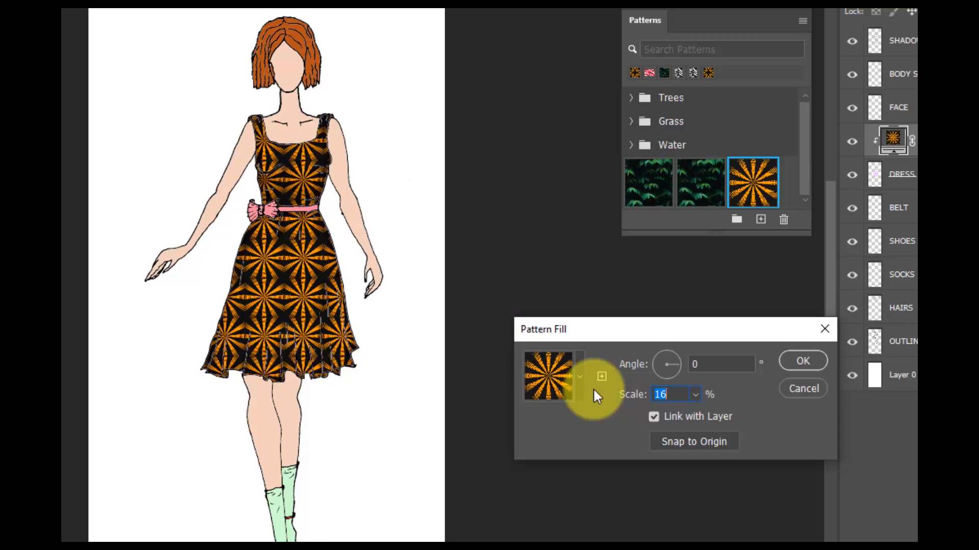
pyautogui.press('Down')
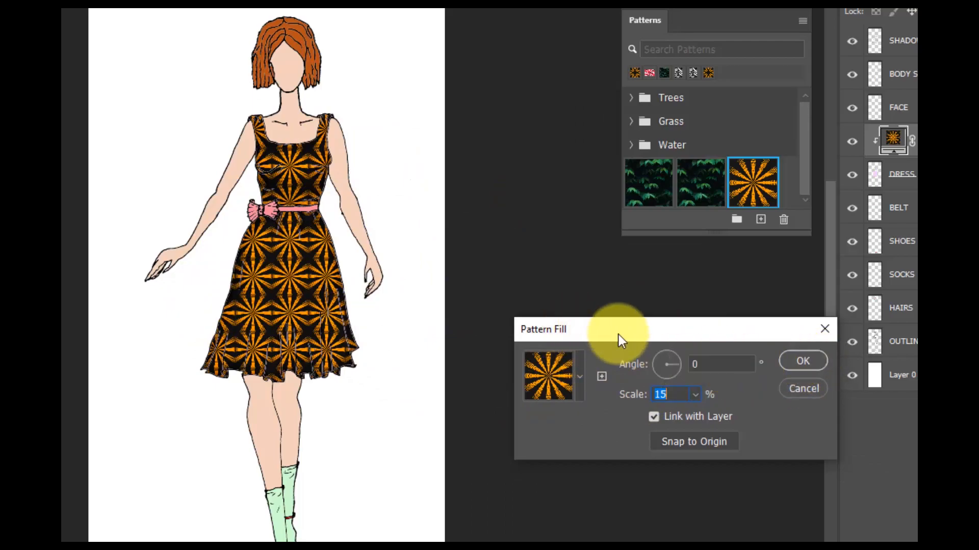
# Try the dress pattern at a 78.86° angle, and apply the pattern fill with its angle set back to 0°
pyautogui.click(673, 358)
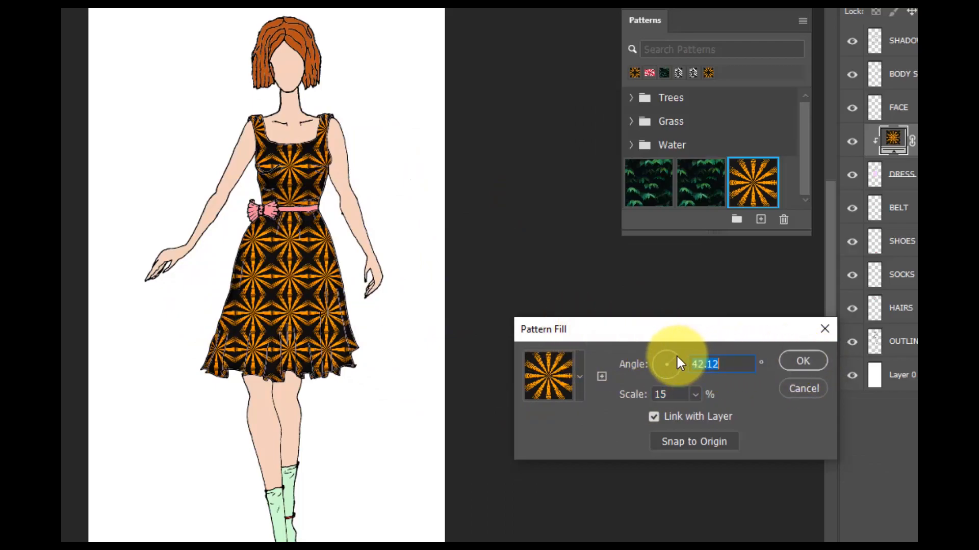
pyautogui.moveTo(671, 356); pyautogui.dragTo(668, 356)
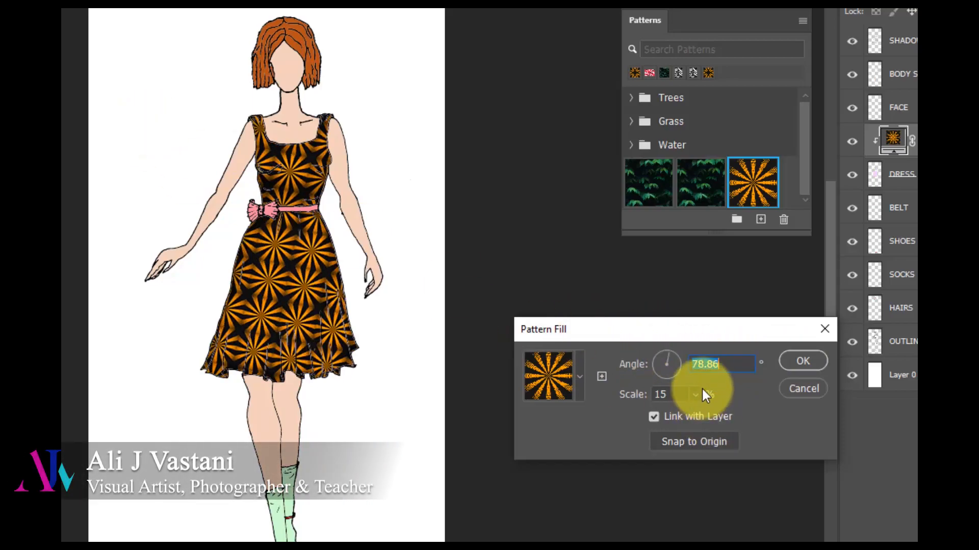
pyautogui.write('0')
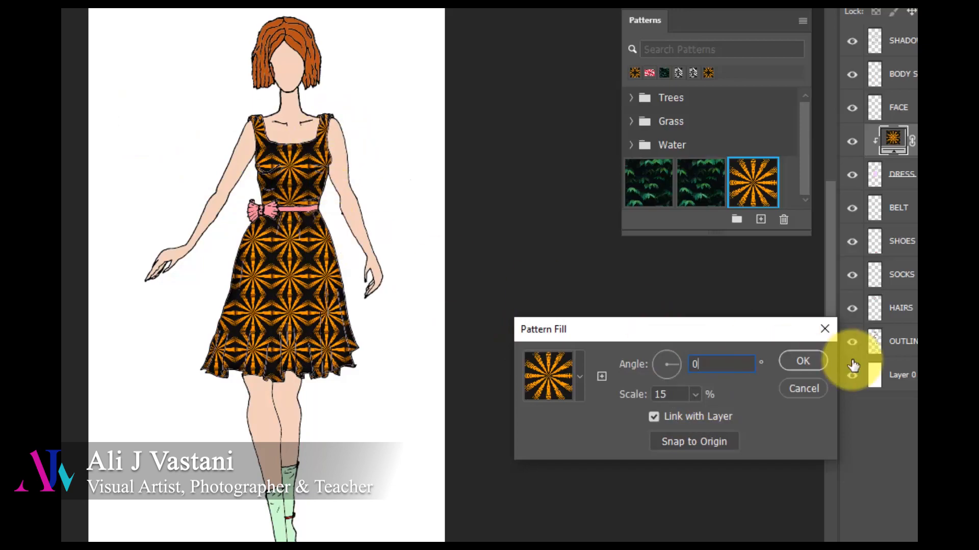
pyautogui.click(821, 359)
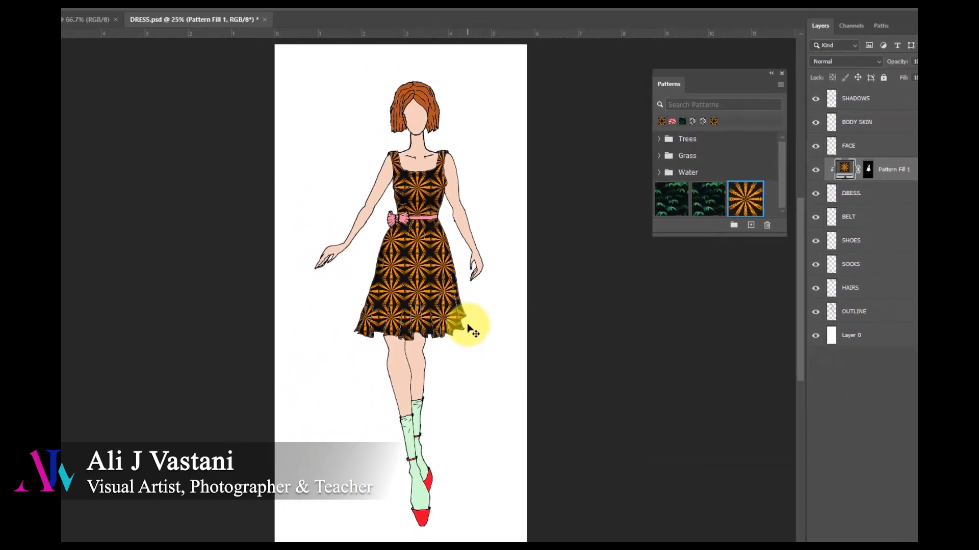